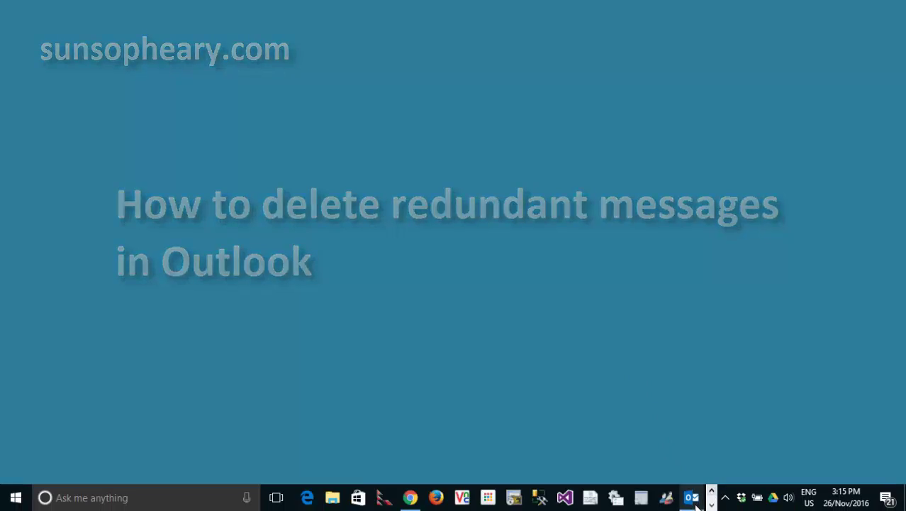
- Restore the Outlook window from the taskbar so the inbox is visible
left_click(693, 500)
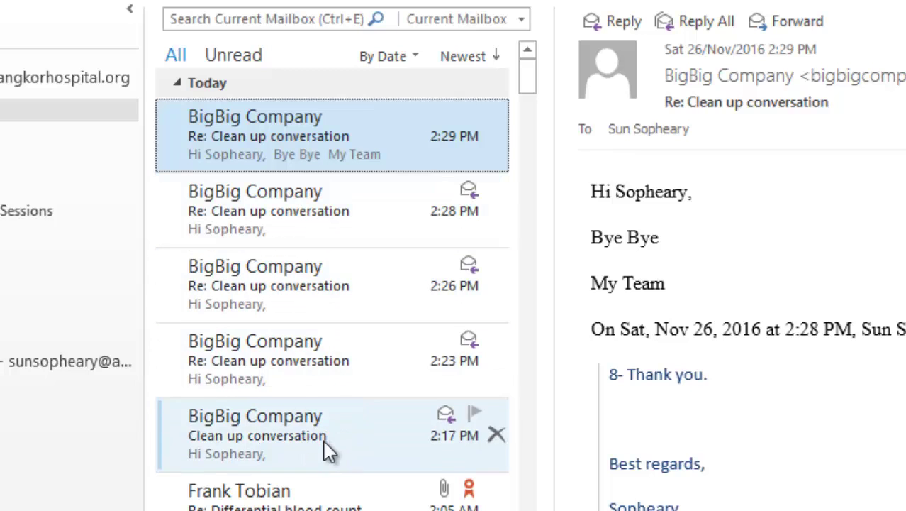
- Delete the newly arrived backup-job success email from the inbox
left_click(325, 436)
left_click(333, 135)
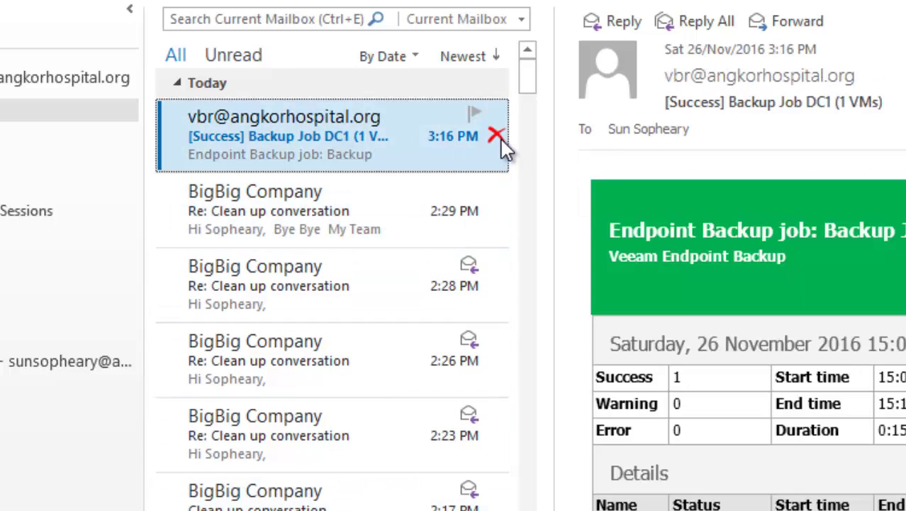
left_click(496, 136)
- Read the 2:17, 2:23, 2:26, 2:28 and 2:29 PM Clean up conversation messages in turn
left_click(280, 413)
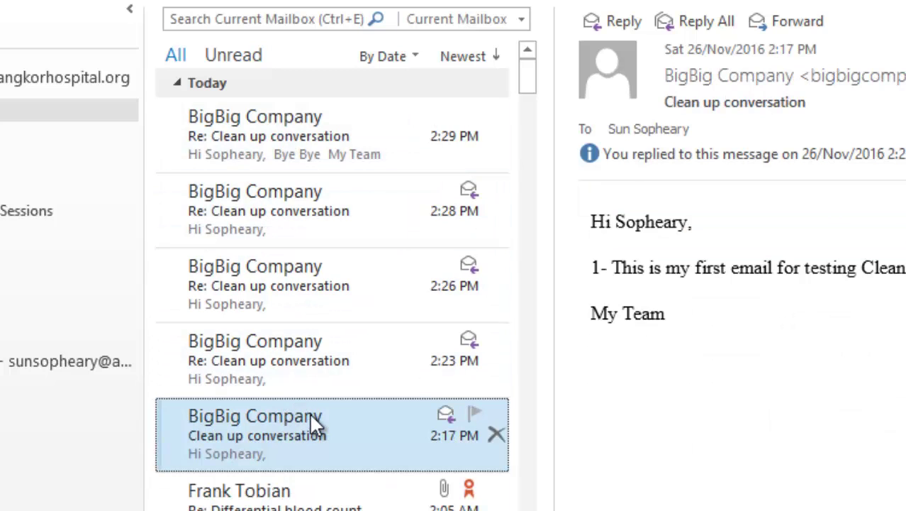
left_click(311, 368)
left_click(324, 298)
left_click(323, 217)
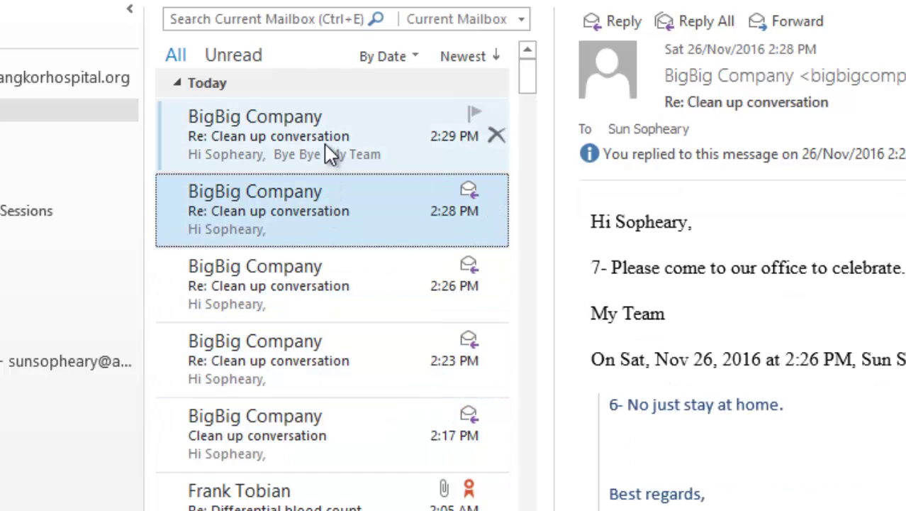
left_click(325, 150)
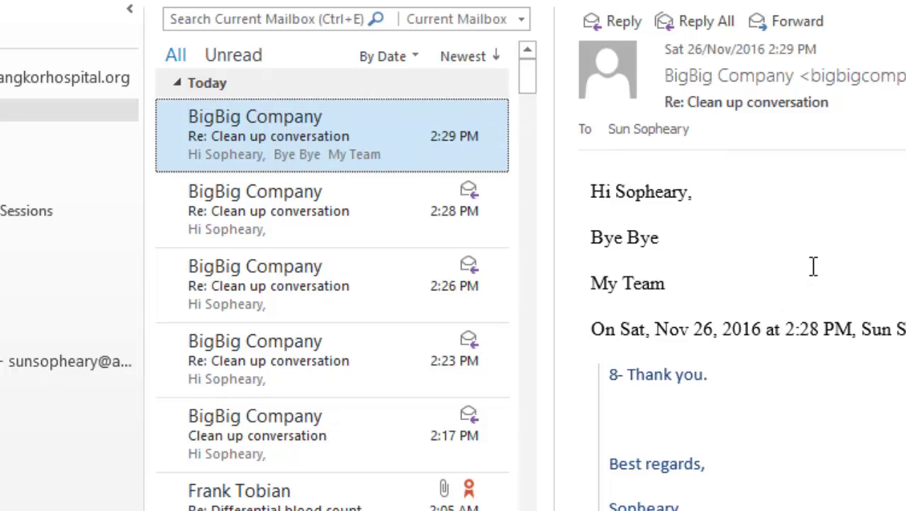
- Scroll through the 2:29 PM reply's quoted thread, then open the 2:28 PM reply
scroll(814, 265, "down", 8)
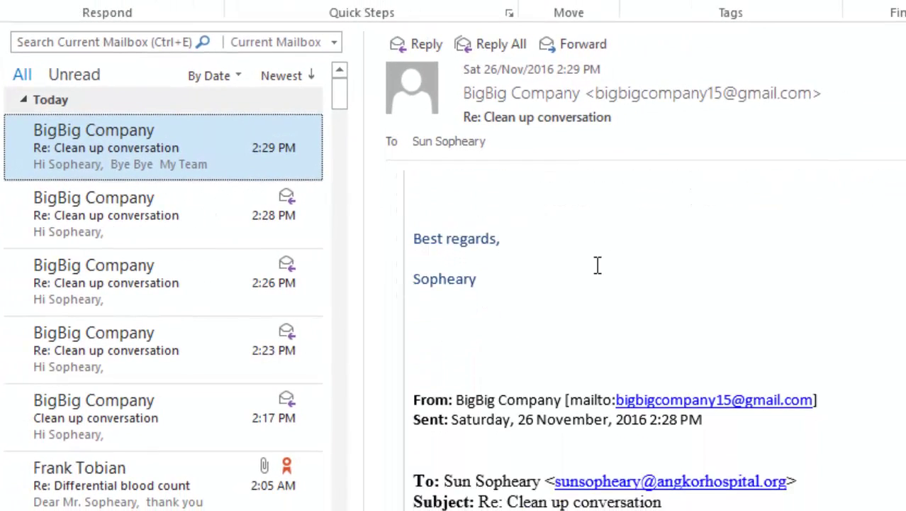
scroll(597, 265, "down", 10)
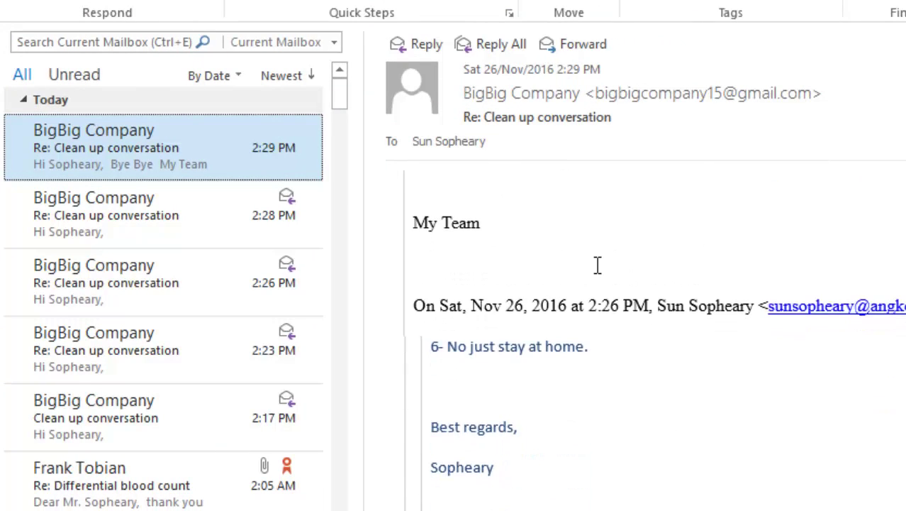
scroll(597, 265, "down", 10)
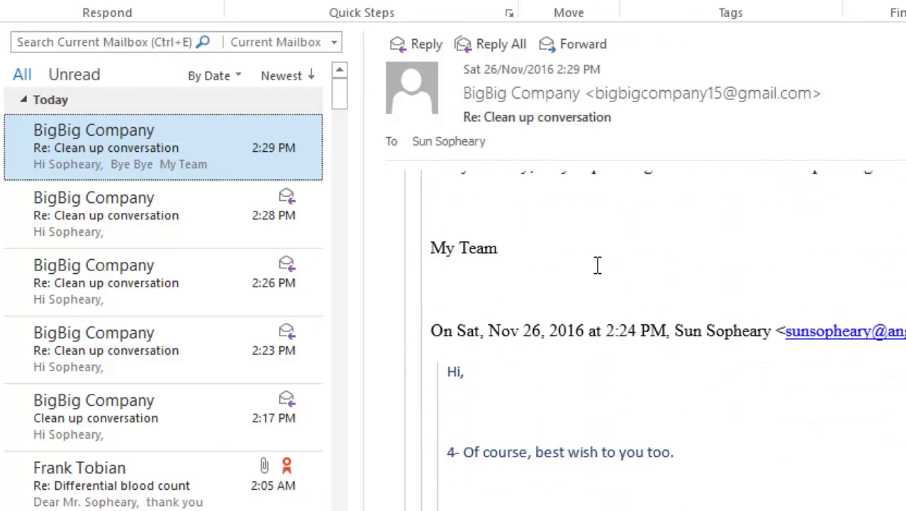
scroll(597, 265, "down", 3)
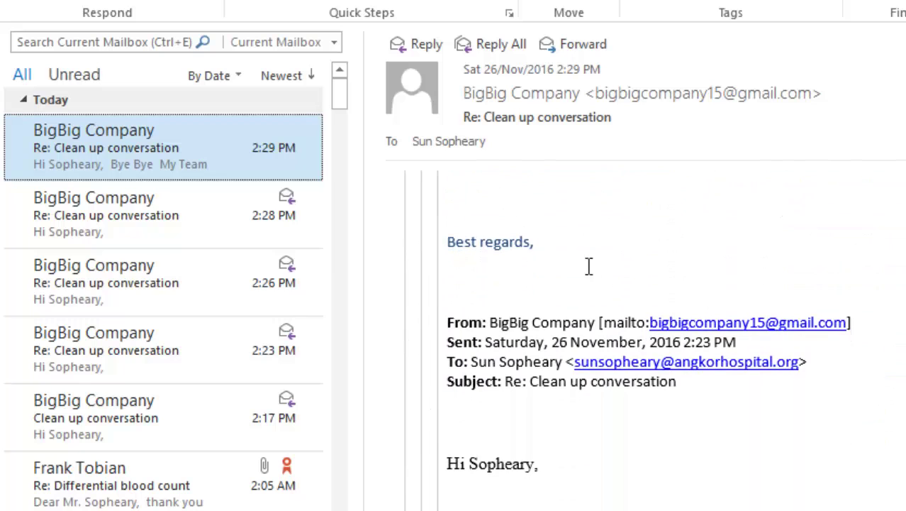
left_click(122, 230)
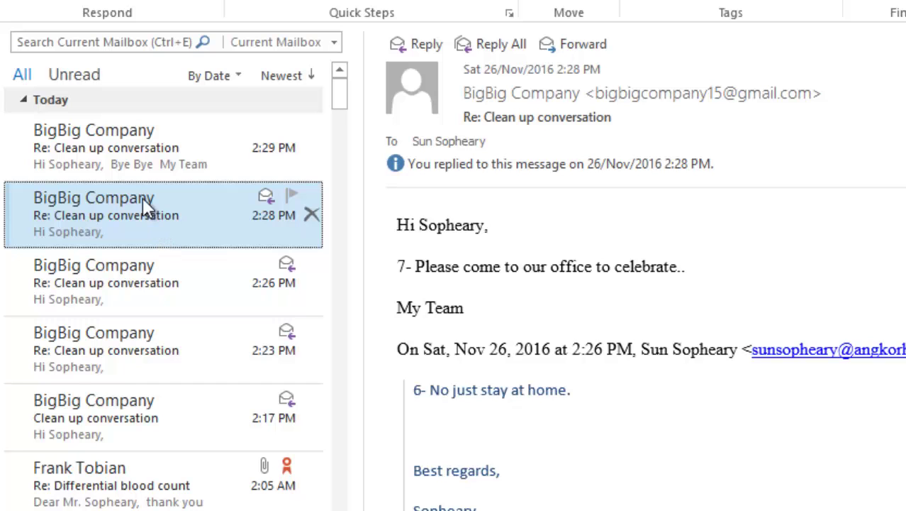
- Revisit the 2:29, 2:28, 2:26, 2:17 and 2:23 PM messages, ending on the 2:29 PM reply
left_click(133, 160)
left_click(125, 214)
left_click(122, 296)
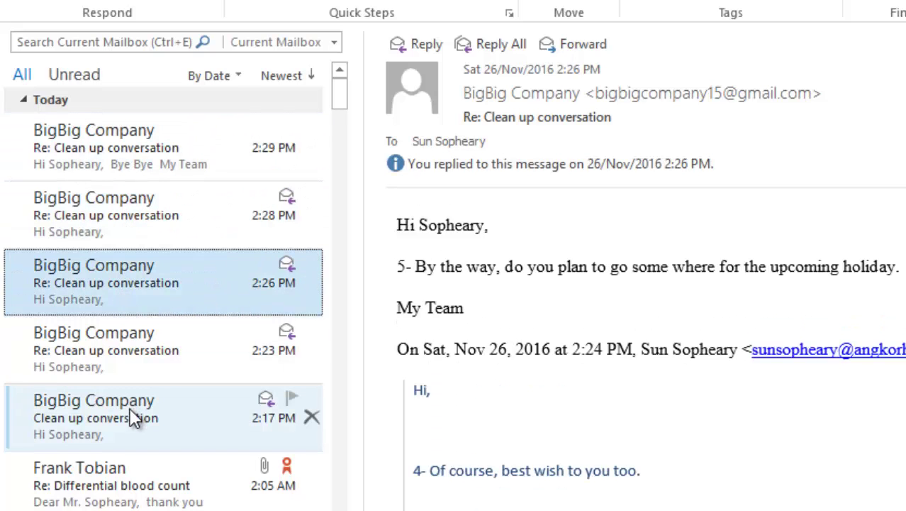
left_click(82, 417)
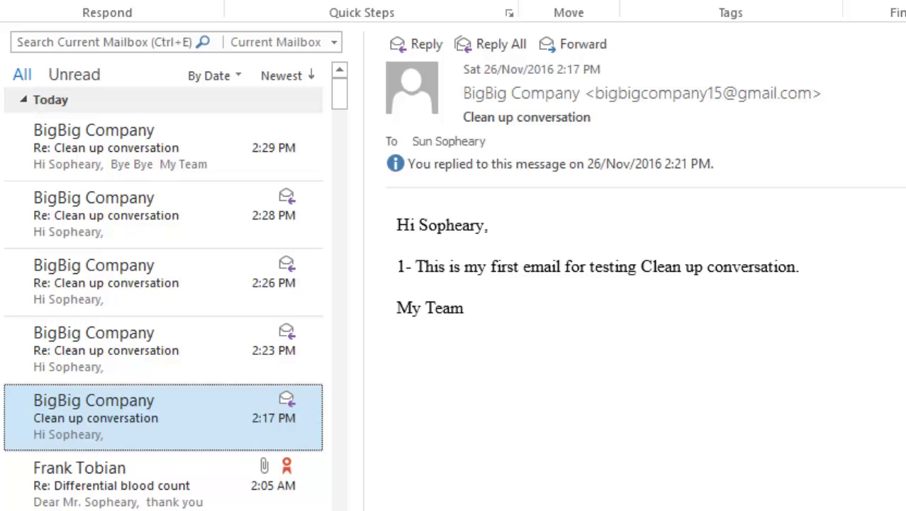
left_click(64, 342)
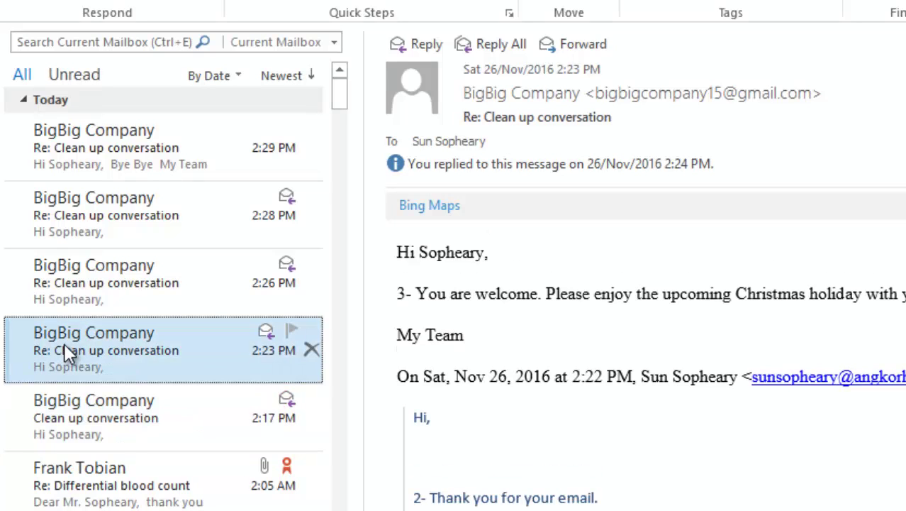
left_click(106, 280)
left_click(112, 237)
left_click(124, 160)
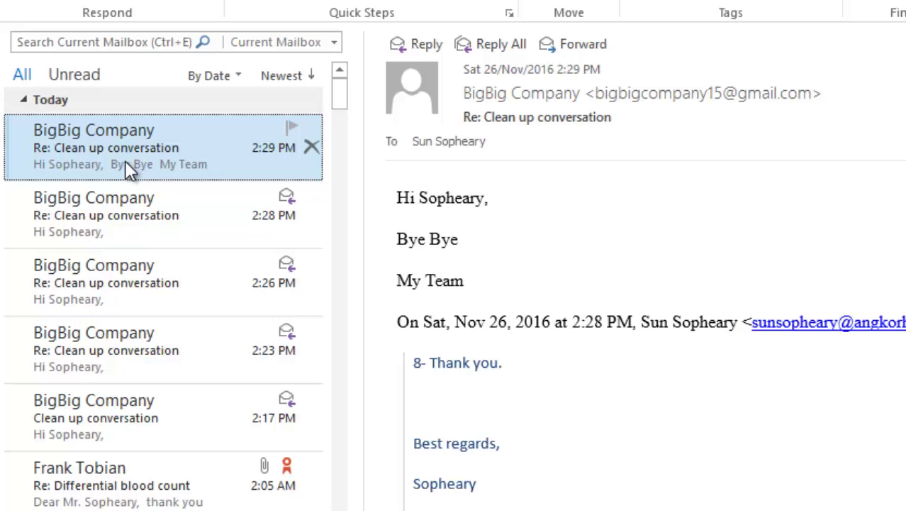
left_click(237, 76)
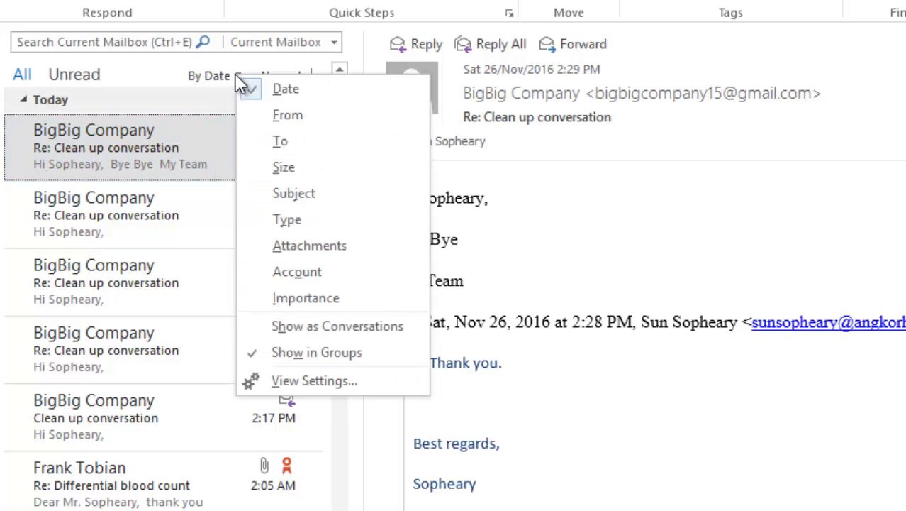
- Turn on Show as Conversations for the inbox, applied to This folder only
left_click(310, 328)
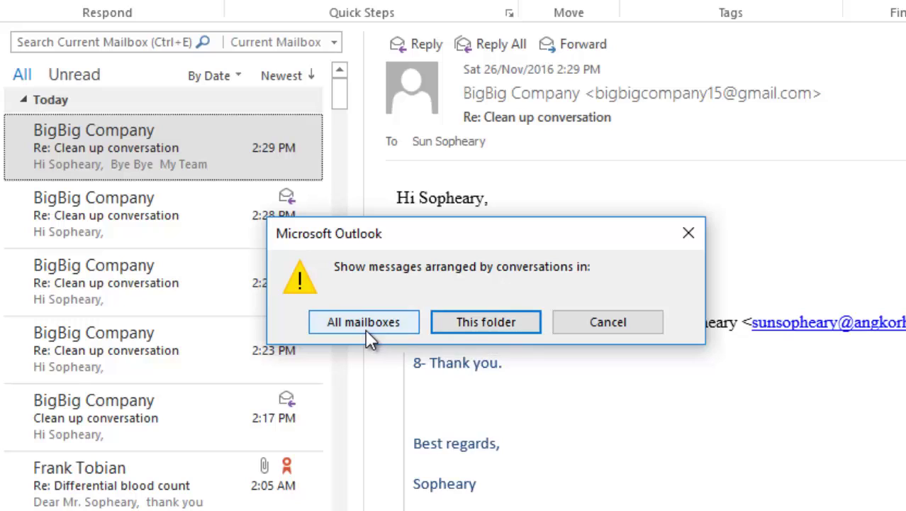
left_click(484, 323)
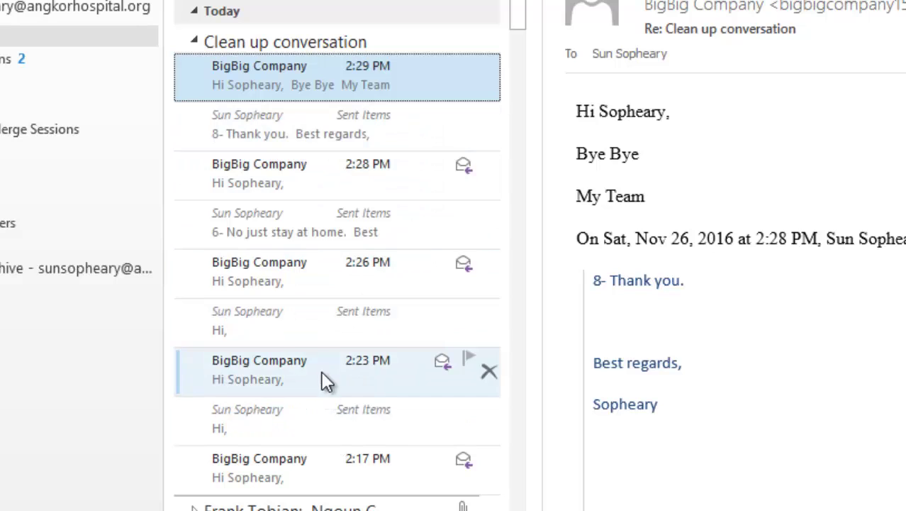
left_click(339, 422)
left_click(339, 323)
left_click(339, 223)
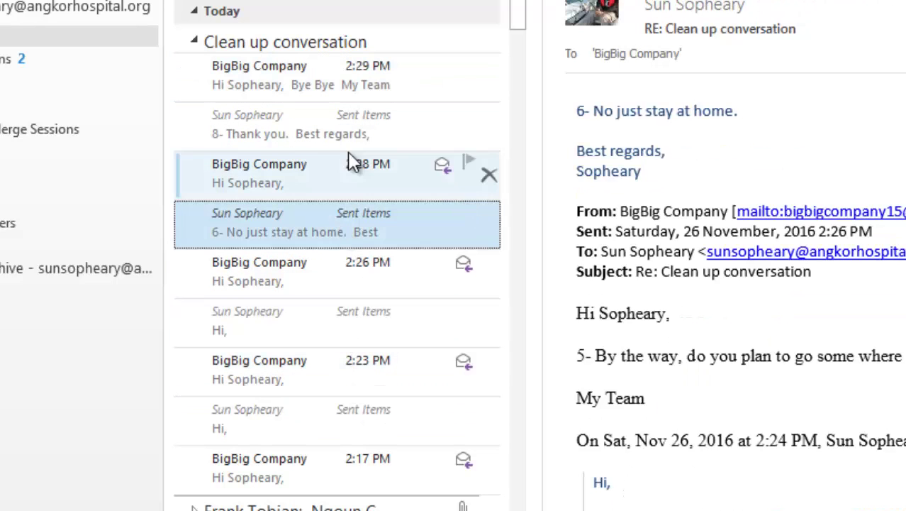
left_click(348, 128)
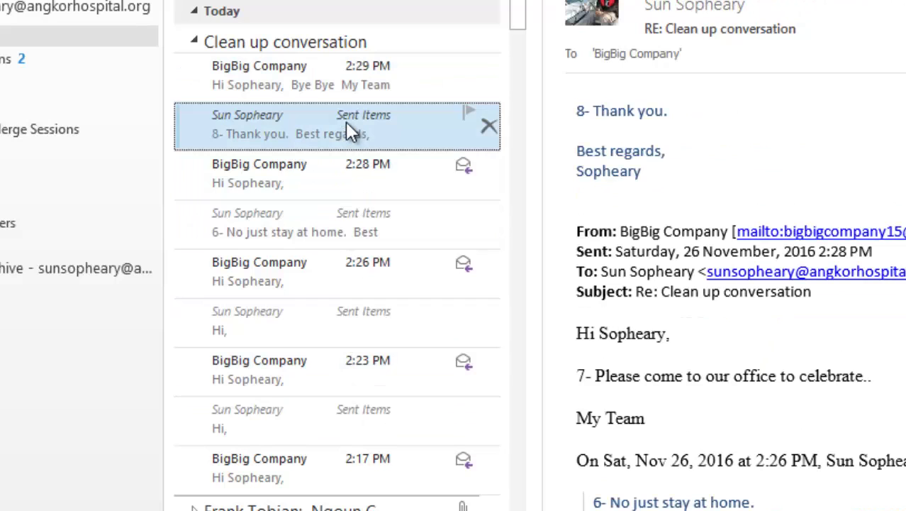
left_click(334, 89)
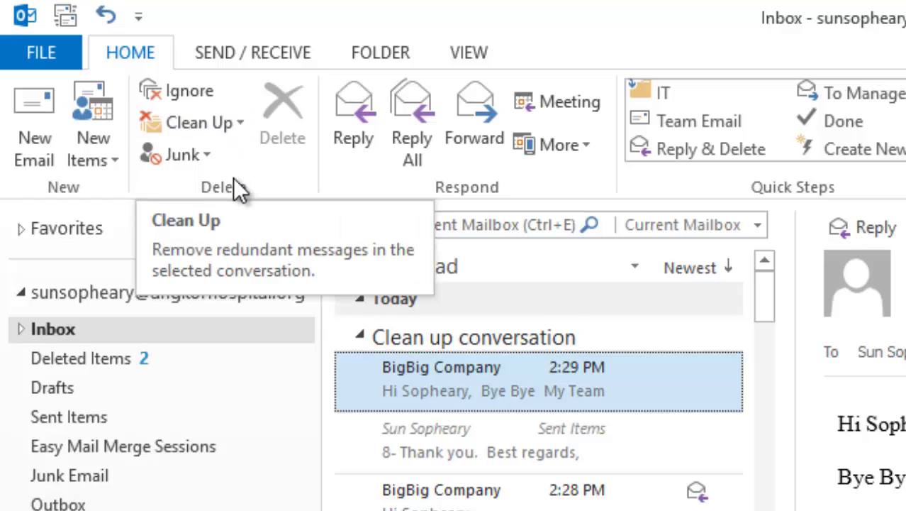
- Choose Clean Up Conversation from the Home tab's Clean Up menu
left_click(236, 126)
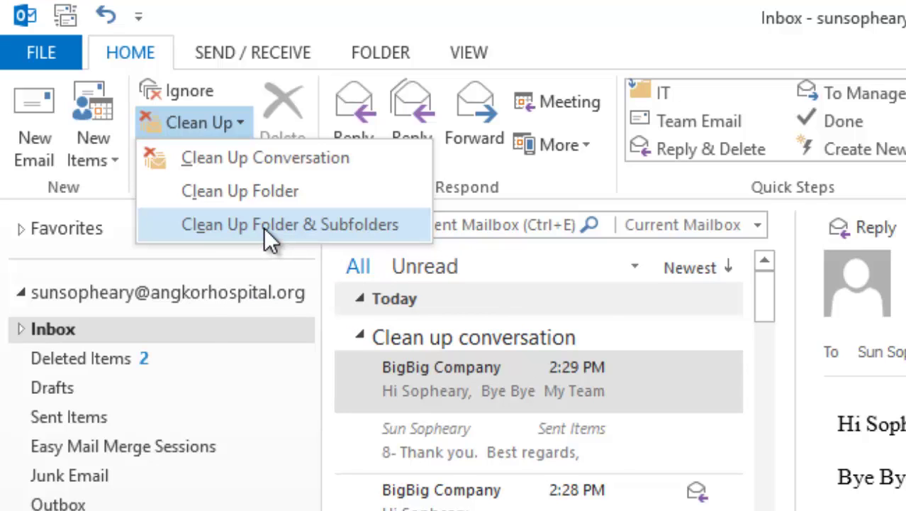
left_click(277, 162)
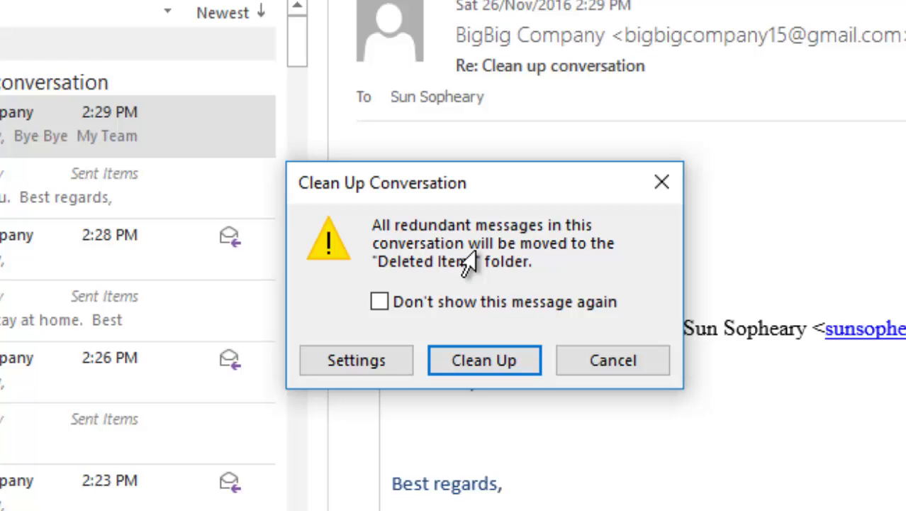
- Confirm the clean-up so the redundant 2:28 and 2:26 PM replies move to Deleted Items
left_click(493, 363)
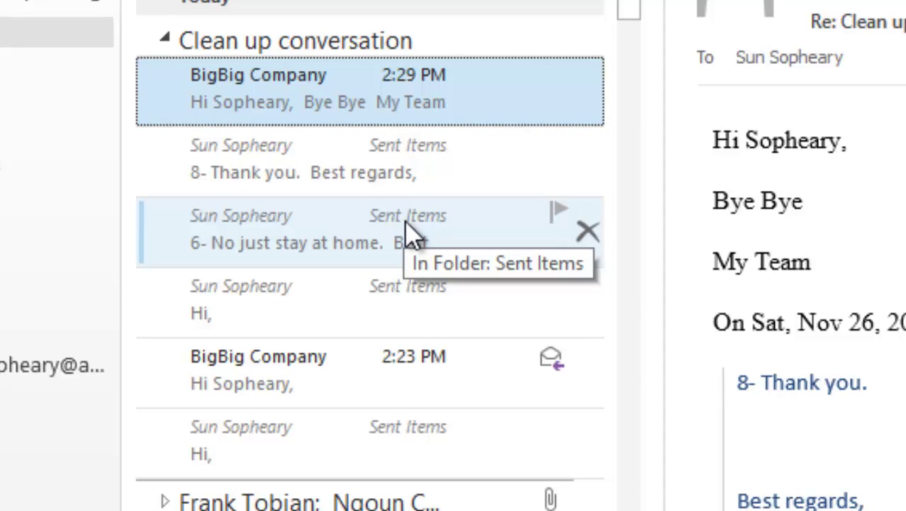
left_click(402, 167)
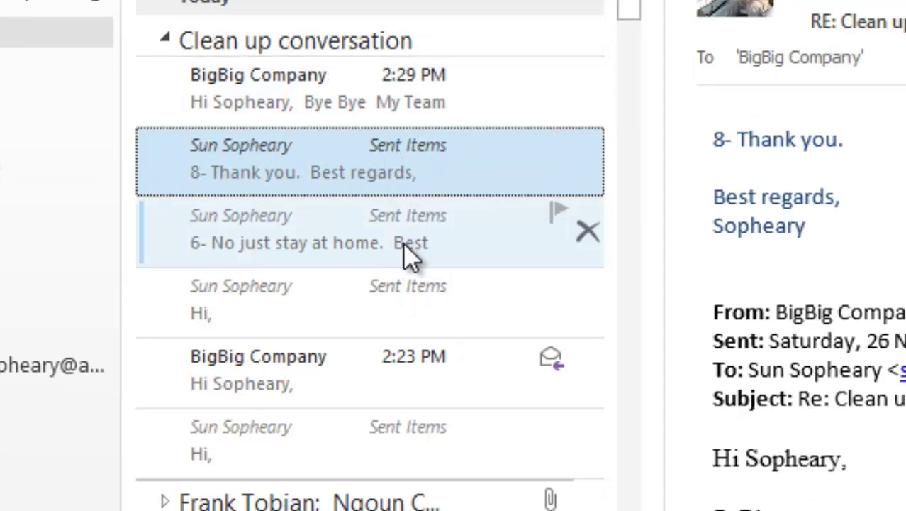
left_click(407, 234)
left_click(419, 303)
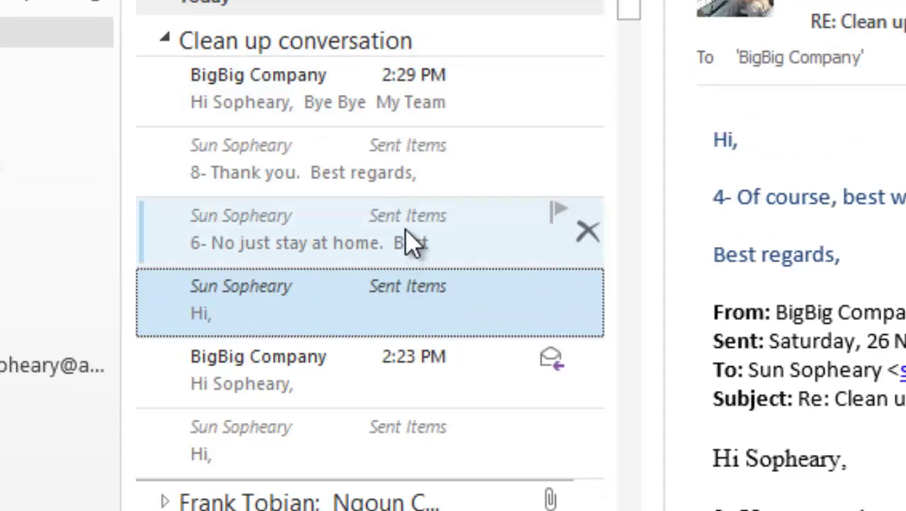
left_click(412, 243)
left_click(409, 328)
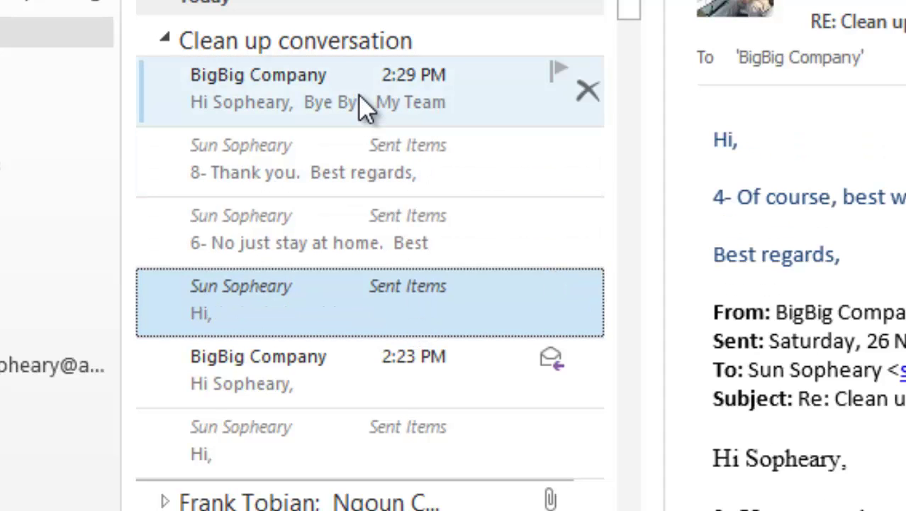
left_click(365, 106)
left_click(171, 40)
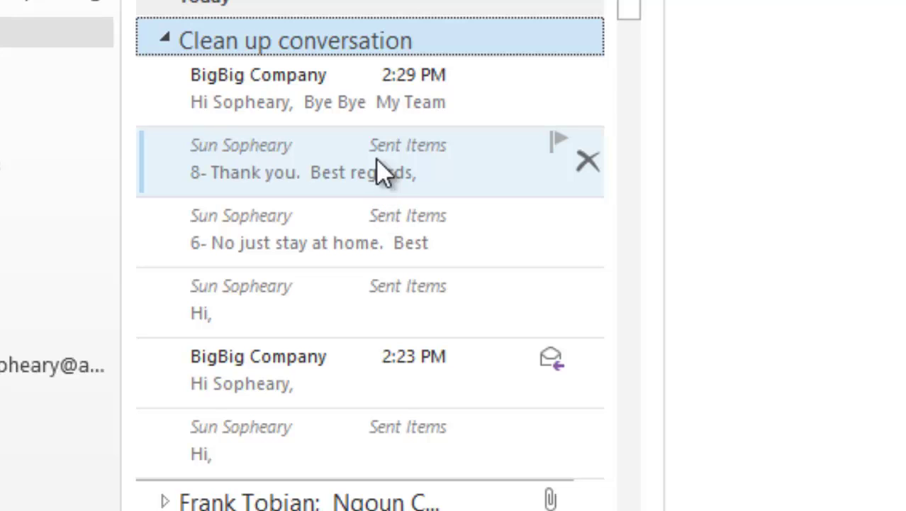
scroll(368, 269, "down", 1)
scroll(369, 291, "down", 9)
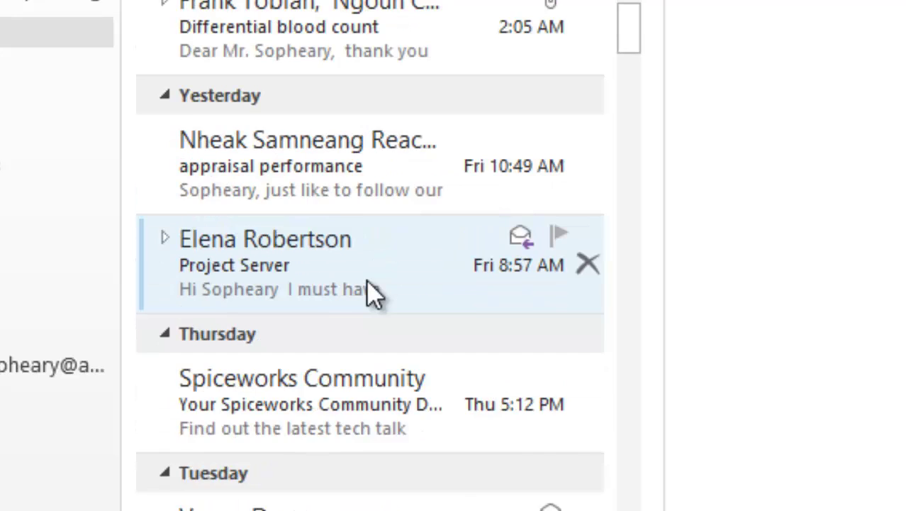
scroll(374, 294, "down", 6)
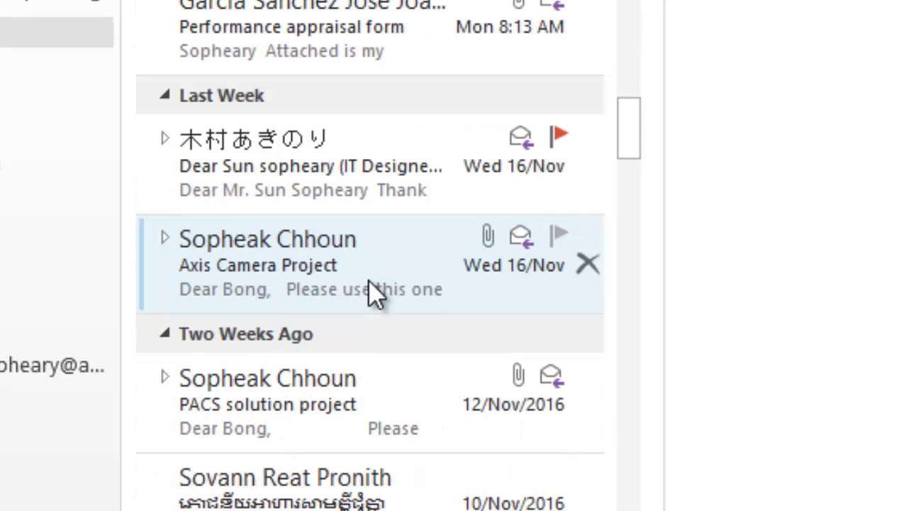
scroll(374, 294, "up", 10)
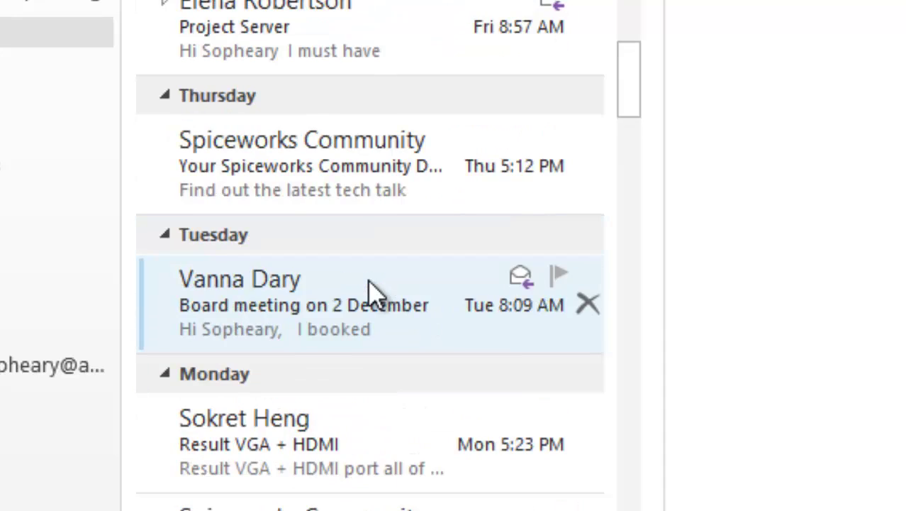
scroll(370, 284, "up", 5)
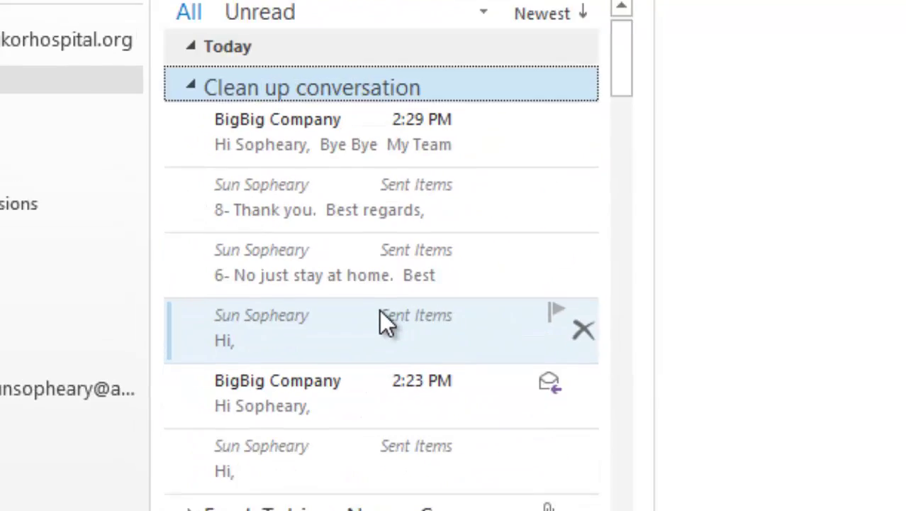